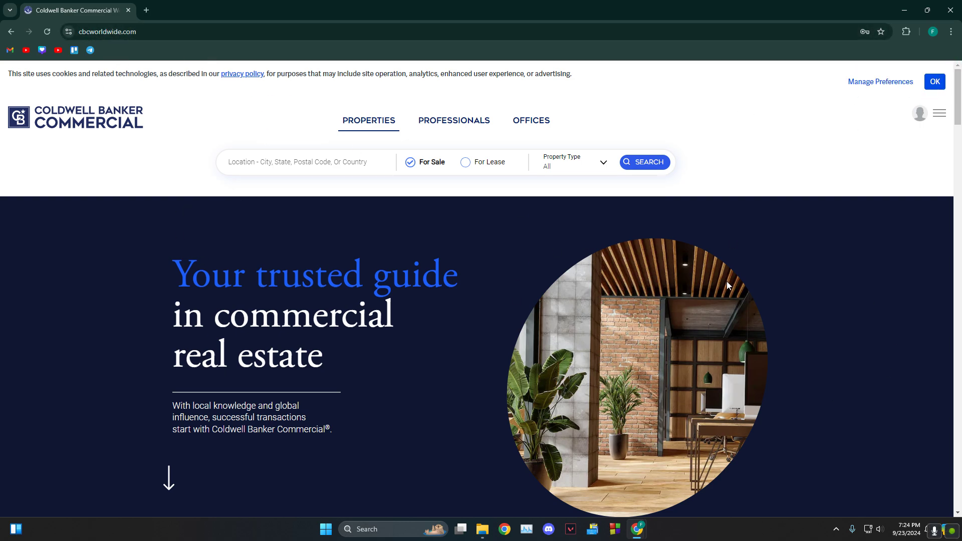
# Step: Go to the My Account page from the site's hamburger menu
pyautogui.click(940, 117)
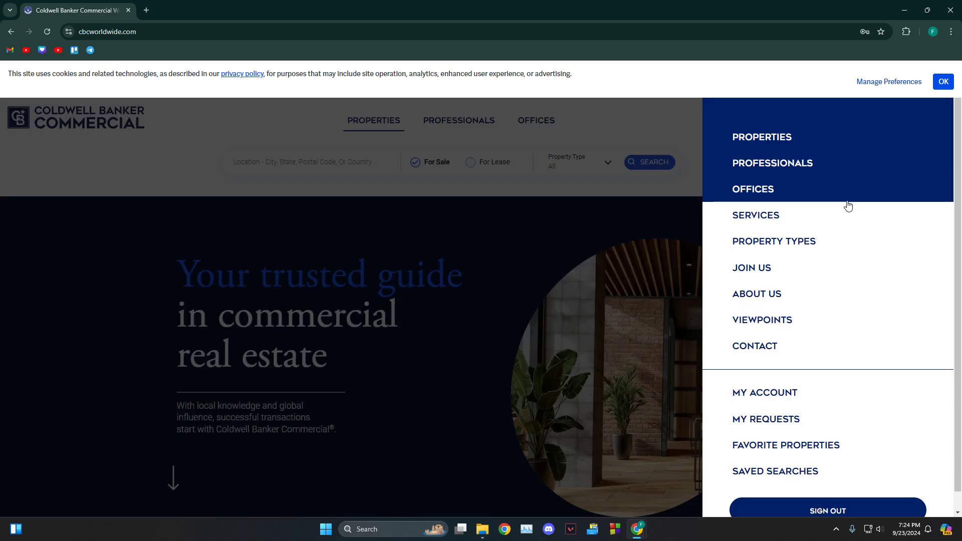
pyautogui.click(768, 400)
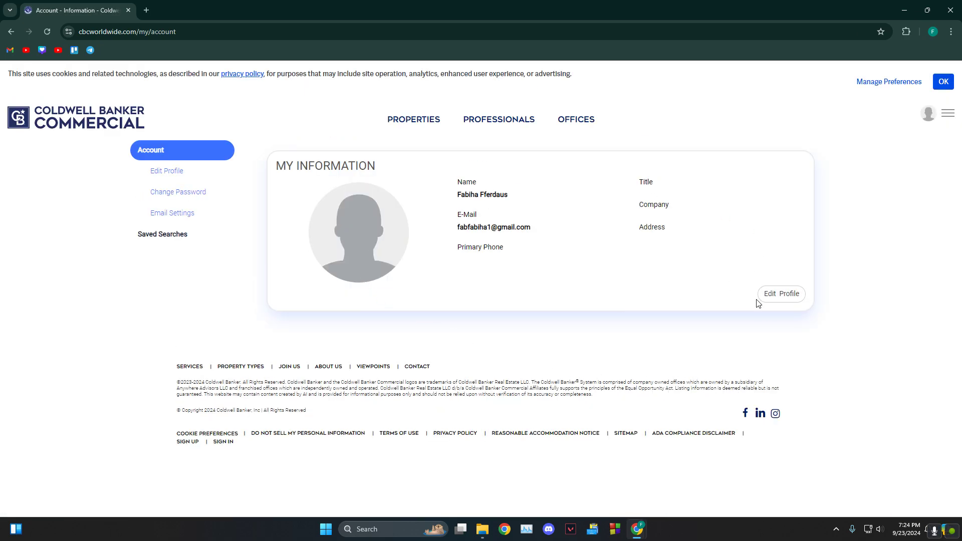
# Step: Open Edit Profile and select the empty Enter A Location address field
pyautogui.click(762, 302)
pyautogui.scroll(-3, 498, 333)
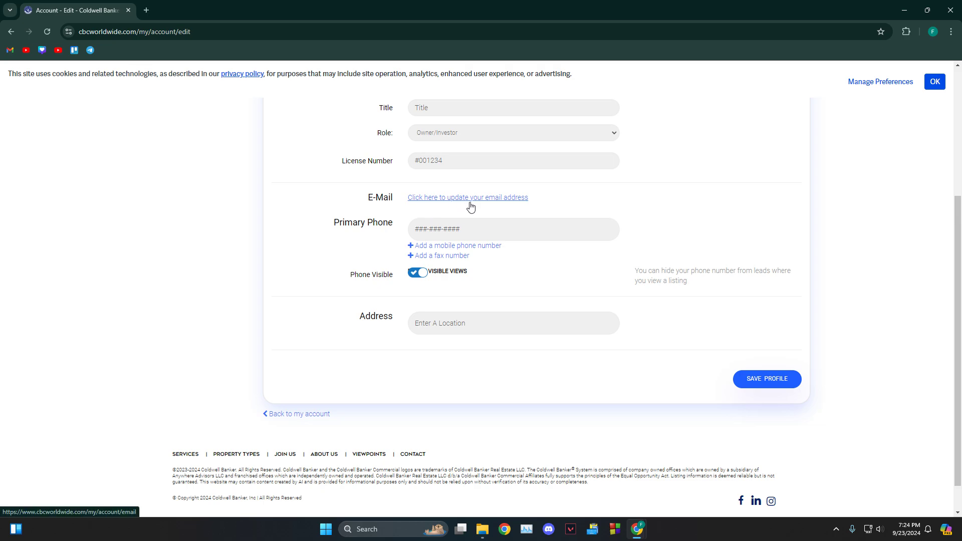
pyautogui.click(453, 325)
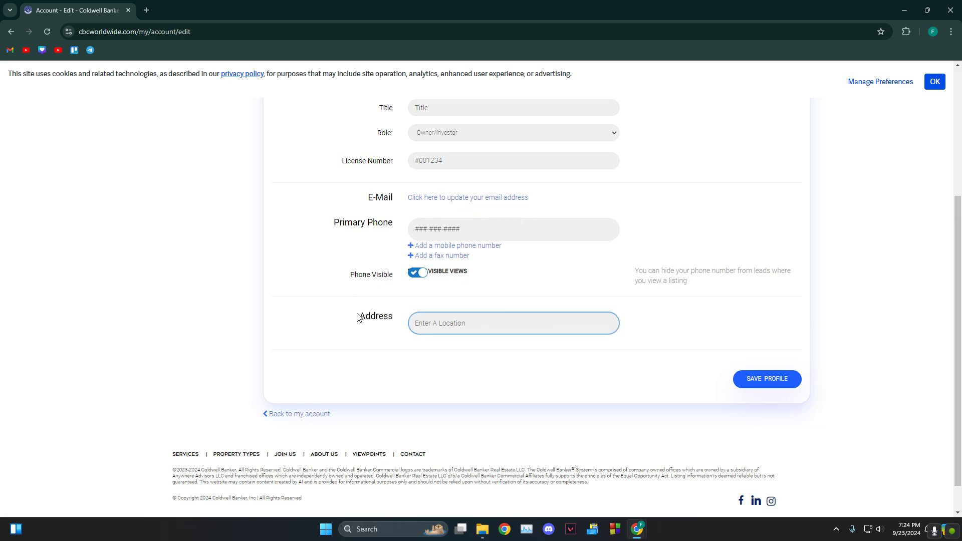